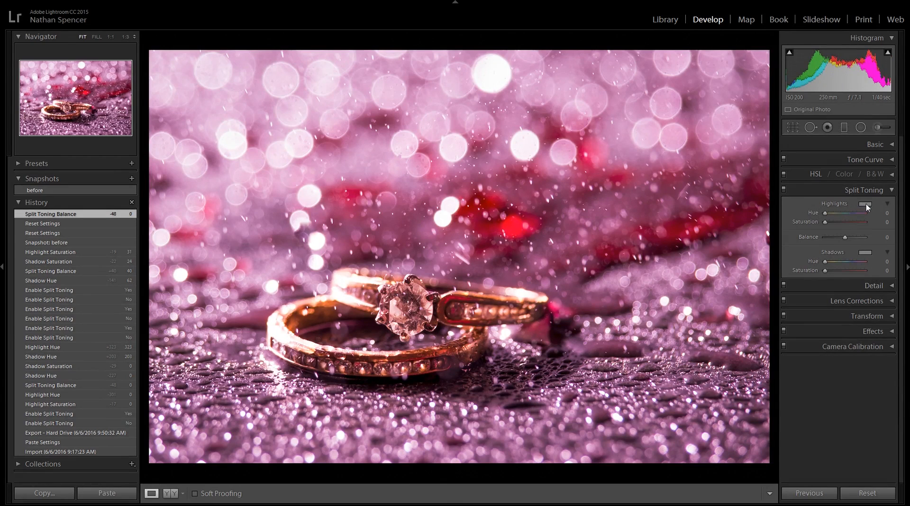
Step: Tint the split toning highlights red with hue 7 and saturation 51, and compare the photo with split toning off and on
{"action": "left_click", "coordinate": [865, 205]}
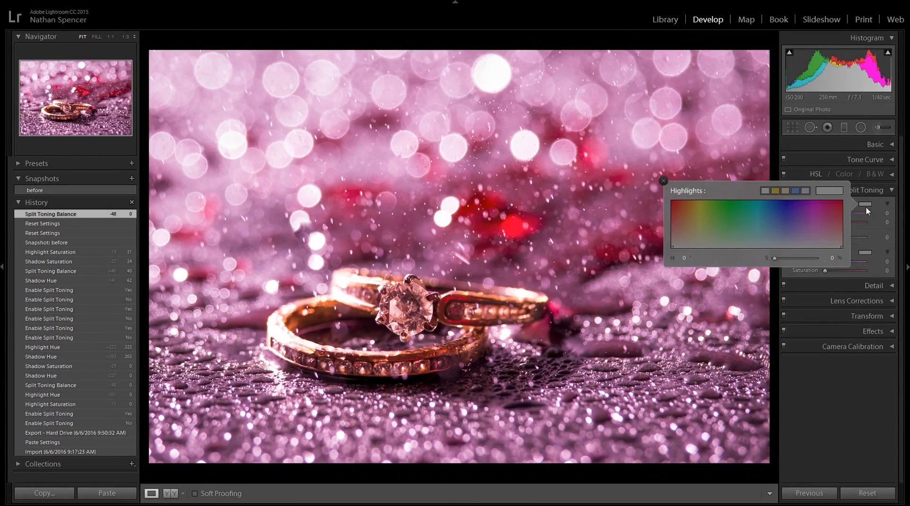
{"action": "left_click", "coordinate": [865, 205]}
{"action": "left_click", "coordinate": [865, 206]}
{"action": "left_click", "coordinate": [683, 229]}
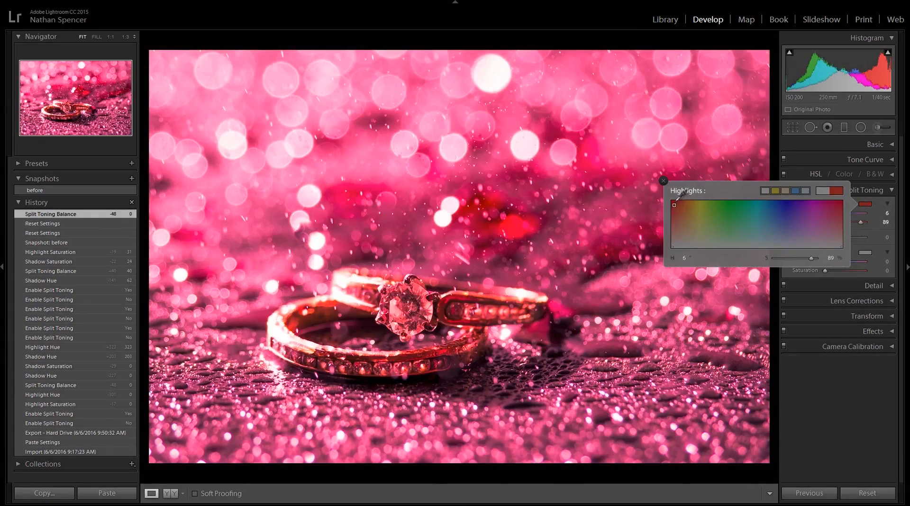
{"action": "mouse_move", "coordinate": [683, 229]}
{"action": "left_mouse_down"}
{"action": "mouse_move", "coordinate": [721, 209]}
{"action": "mouse_move", "coordinate": [772, 229]}
{"action": "mouse_move", "coordinate": [812, 199]}
{"action": "mouse_move", "coordinate": [847, 230]}
{"action": "mouse_move", "coordinate": [834, 223]}
{"action": "mouse_move", "coordinate": [796, 233]}
{"action": "mouse_move", "coordinate": [777, 224]}
{"action": "mouse_move", "coordinate": [830, 220]}
{"action": "mouse_move", "coordinate": [725, 217]}
{"action": "mouse_move", "coordinate": [732, 209]}
{"action": "mouse_move", "coordinate": [706, 227]}
{"action": "mouse_move", "coordinate": [769, 234]}
{"action": "mouse_move", "coordinate": [702, 237]}
{"action": "mouse_move", "coordinate": [673, 207]}
{"action": "mouse_move", "coordinate": [675, 219]}
{"action": "mouse_move", "coordinate": [712, 228]}
{"action": "mouse_move", "coordinate": [694, 213]}
{"action": "mouse_move", "coordinate": [738, 221]}
{"action": "mouse_move", "coordinate": [808, 212]}
{"action": "mouse_move", "coordinate": [694, 227]}
{"action": "mouse_move", "coordinate": [688, 248]}
{"action": "left_mouse_up"}
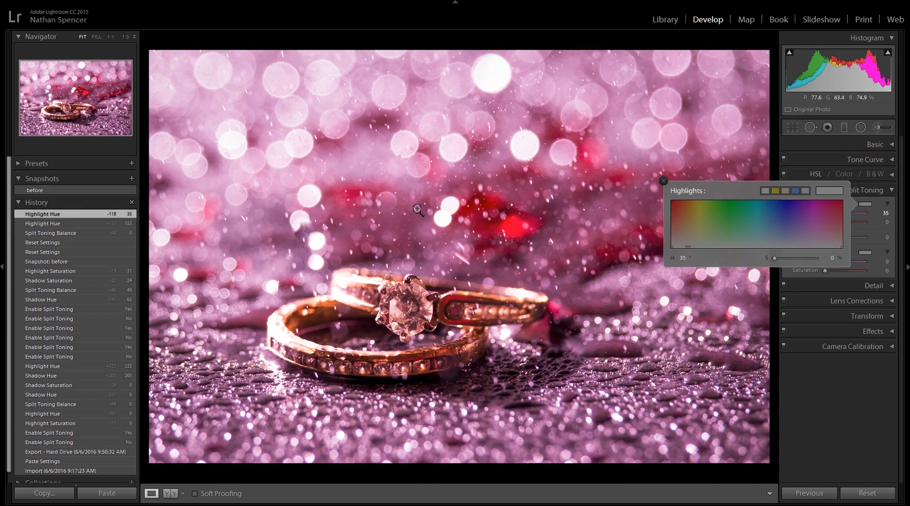
{"action": "left_click", "coordinate": [680, 239]}
{"action": "left_click_drag", "start_coordinate": [680, 239], "coordinate": [675, 223]}
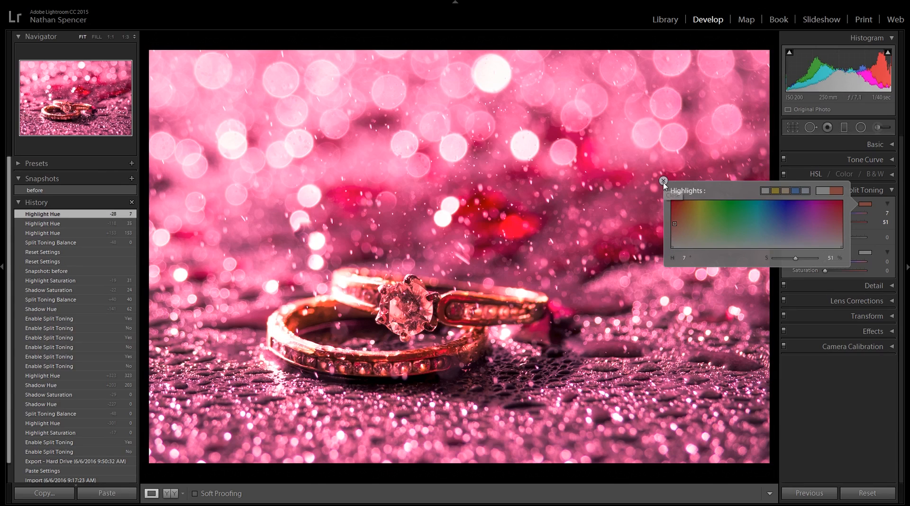
{"action": "left_click", "coordinate": [662, 180]}
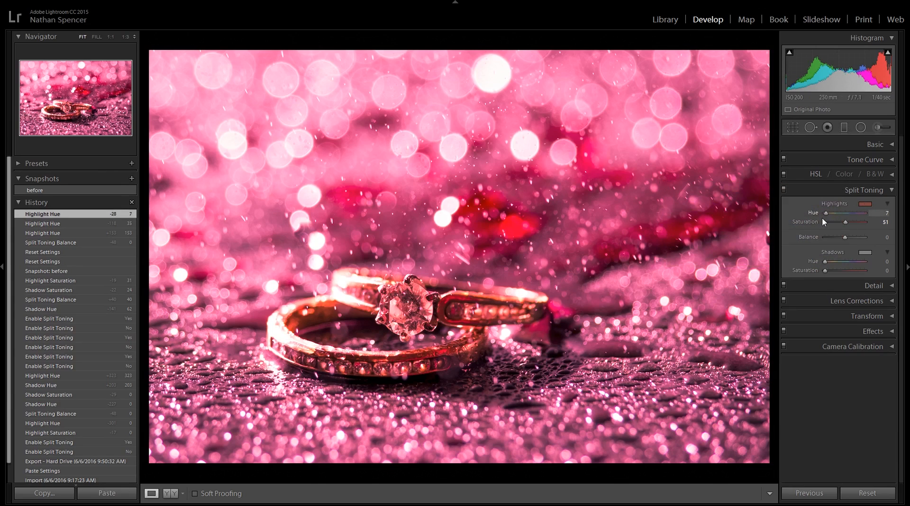
{"action": "left_click", "coordinate": [783, 190]}
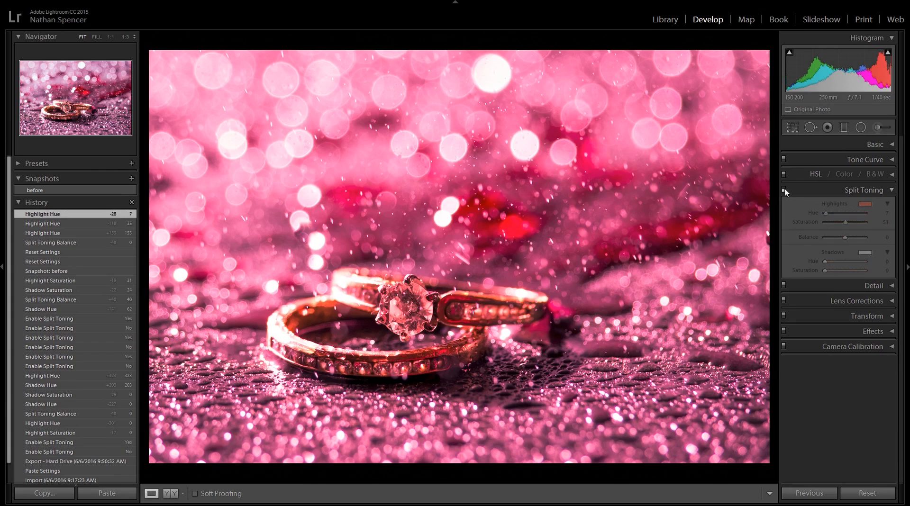
{"action": "left_click", "coordinate": [783, 190]}
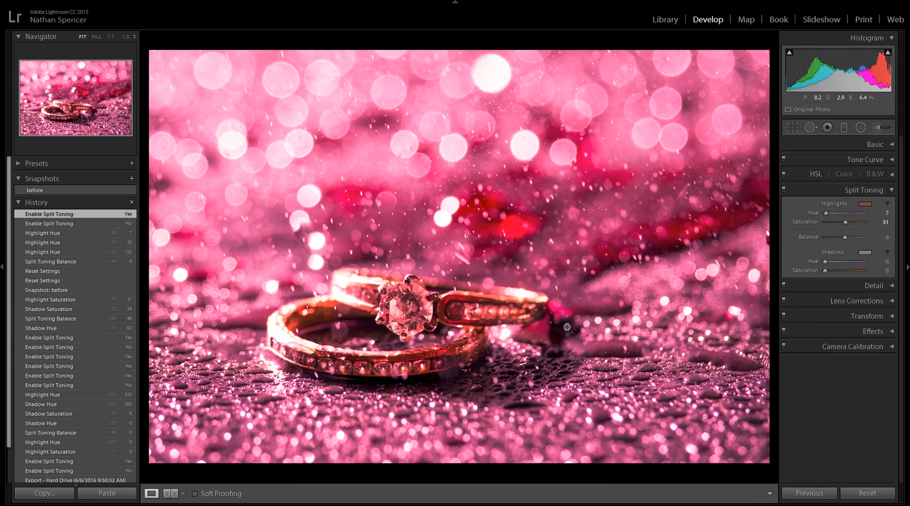
Step: Tint the split toning shadows blue with hue 236 and saturation 37
{"action": "left_click", "coordinate": [868, 254]}
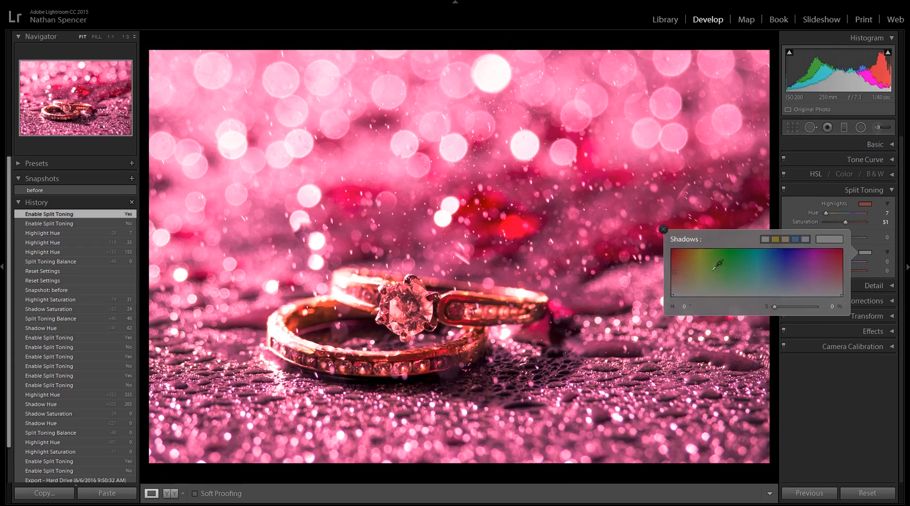
{"action": "left_click", "coordinate": [675, 261]}
{"action": "left_click_drag", "start_coordinate": [676, 260], "coordinate": [781, 281]}
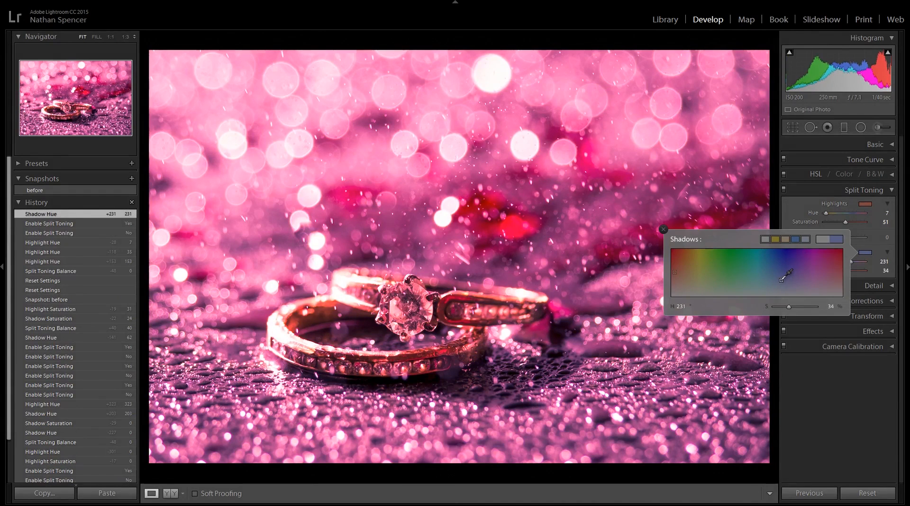
{"action": "mouse_move", "coordinate": [782, 280]}
{"action": "left_mouse_down"}
{"action": "mouse_move", "coordinate": [789, 266]}
{"action": "mouse_move", "coordinate": [785, 274]}
{"action": "left_mouse_up"}
{"action": "left_click", "coordinate": [663, 229]}
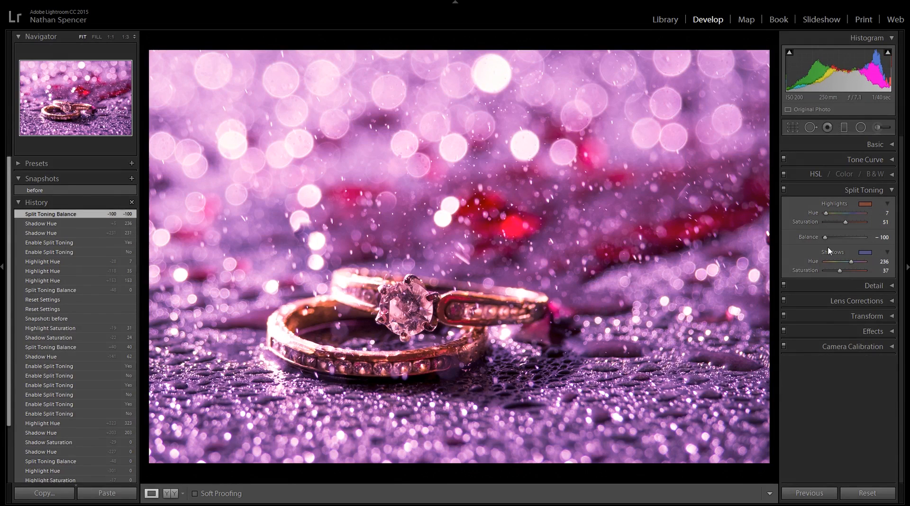
Step: Try the split toning balance at +100 and +29, and settle it at +12
{"action": "left_click_drag", "start_coordinate": [828, 242], "coordinate": [897, 247]}
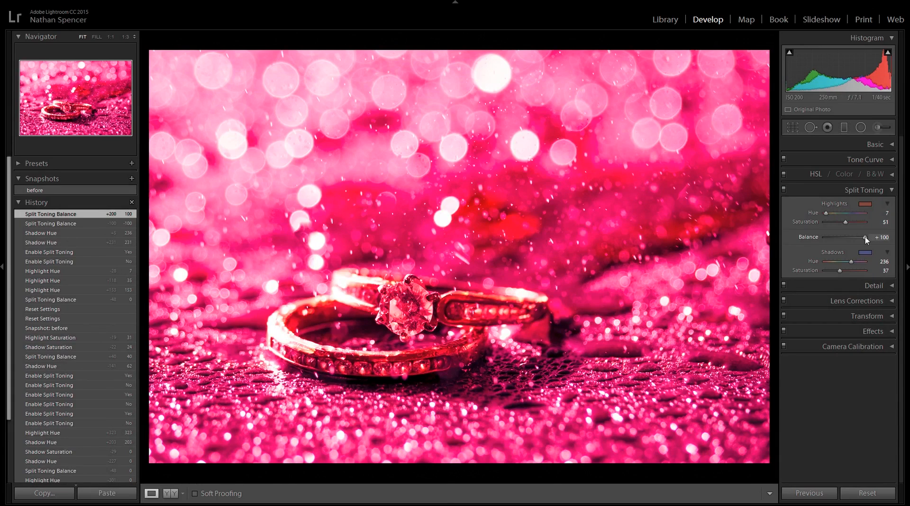
{"action": "left_click_drag", "start_coordinate": [866, 241], "coordinate": [850, 239]}
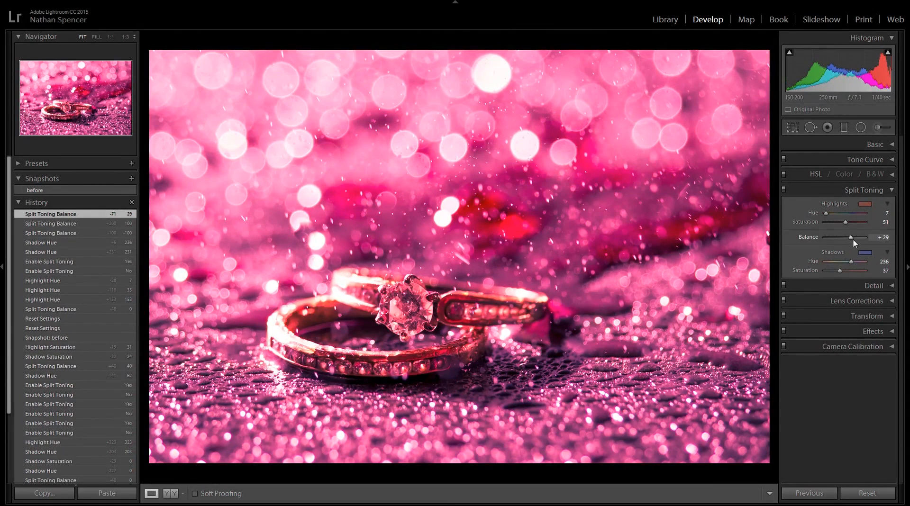
{"action": "mouse_move", "coordinate": [852, 239]}
{"action": "left_mouse_down"}
{"action": "mouse_move", "coordinate": [838, 240]}
{"action": "mouse_move", "coordinate": [848, 245]}
{"action": "left_mouse_up"}
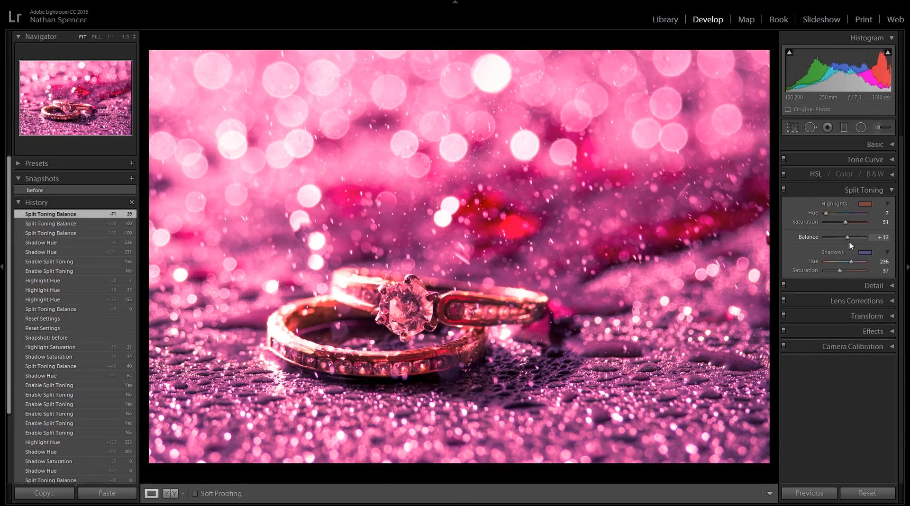
{"action": "left_click_drag", "start_coordinate": [849, 241], "coordinate": [849, 241]}
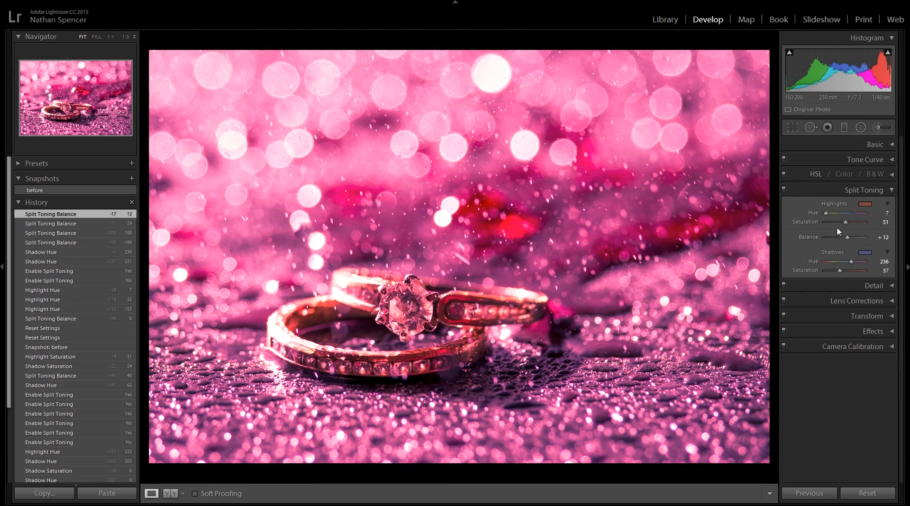
Step: Compare the ring photo repeatedly with split toning disabled and enabled, leaving the effect enabled
{"action": "left_click", "coordinate": [783, 190]}
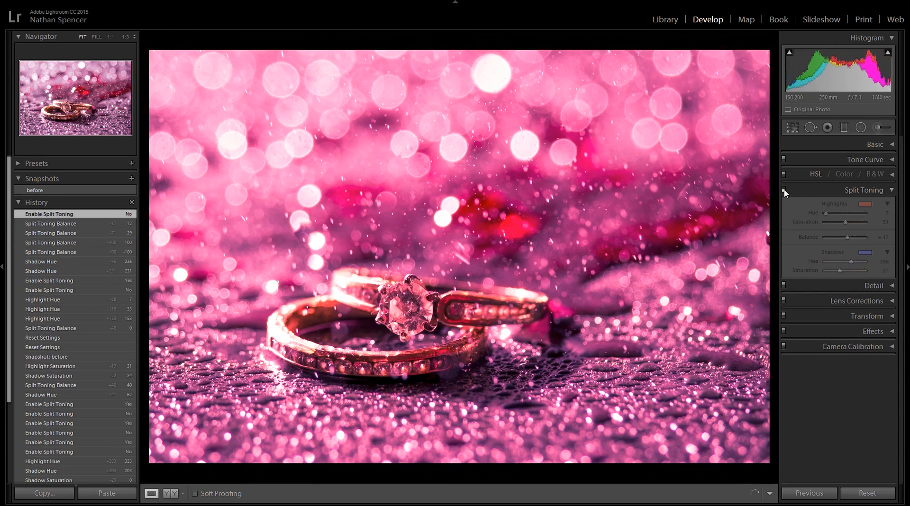
{"action": "left_click", "coordinate": [784, 190]}
{"action": "left_click", "coordinate": [783, 190]}
{"action": "left_click", "coordinate": [784, 190]}
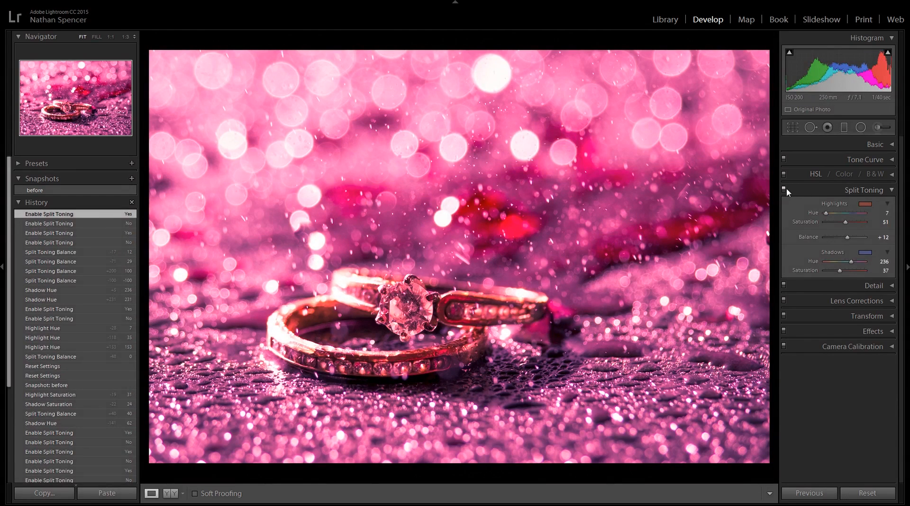
{"action": "left_click", "coordinate": [783, 190]}
{"action": "left_click", "coordinate": [783, 190]}
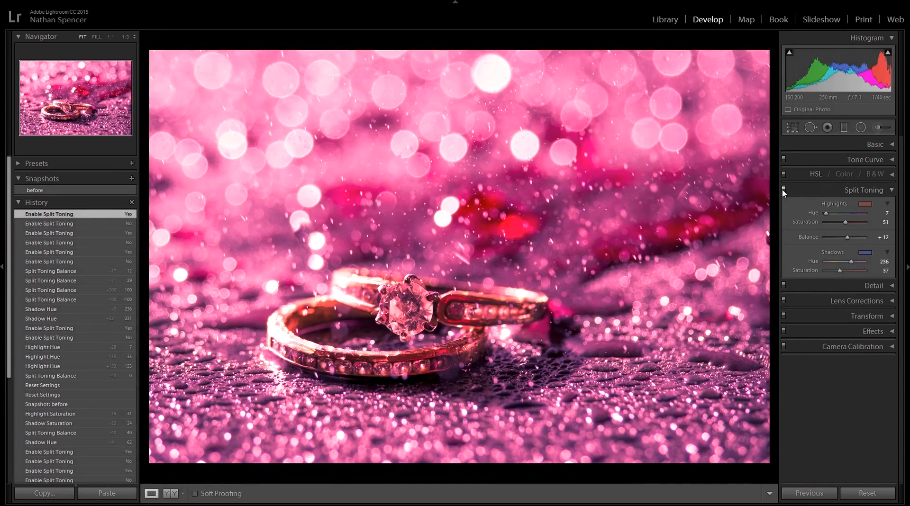
{"action": "left_click", "coordinate": [783, 190]}
{"action": "left_click", "coordinate": [783, 190]}
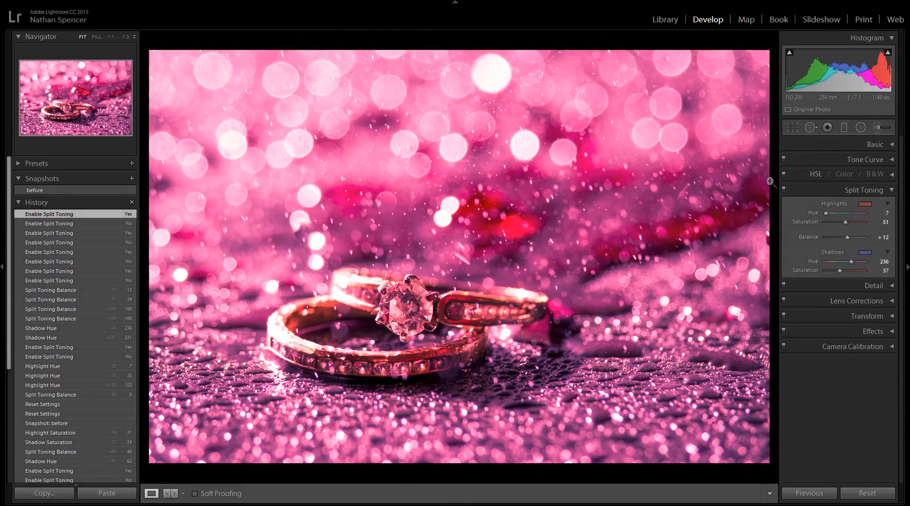
{"action": "left_click", "coordinate": [783, 190]}
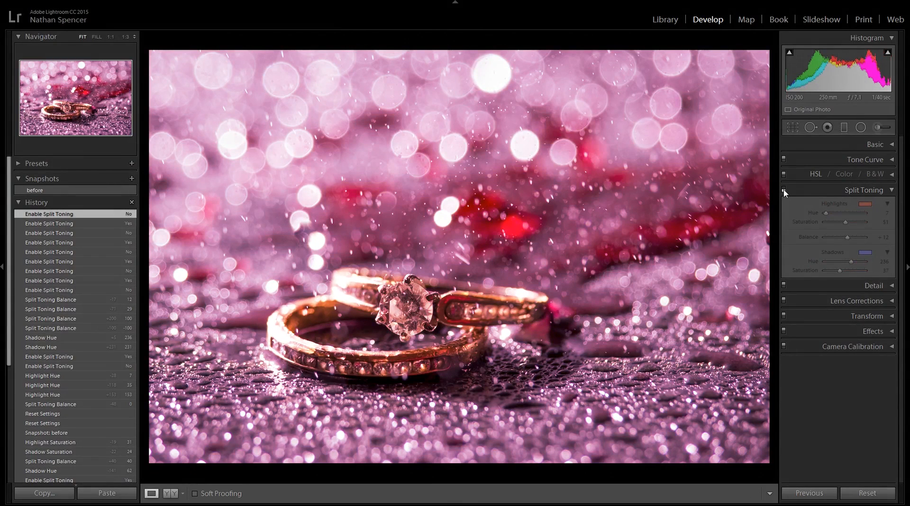
{"action": "left_click", "coordinate": [783, 190]}
{"action": "left_click", "coordinate": [783, 190]}
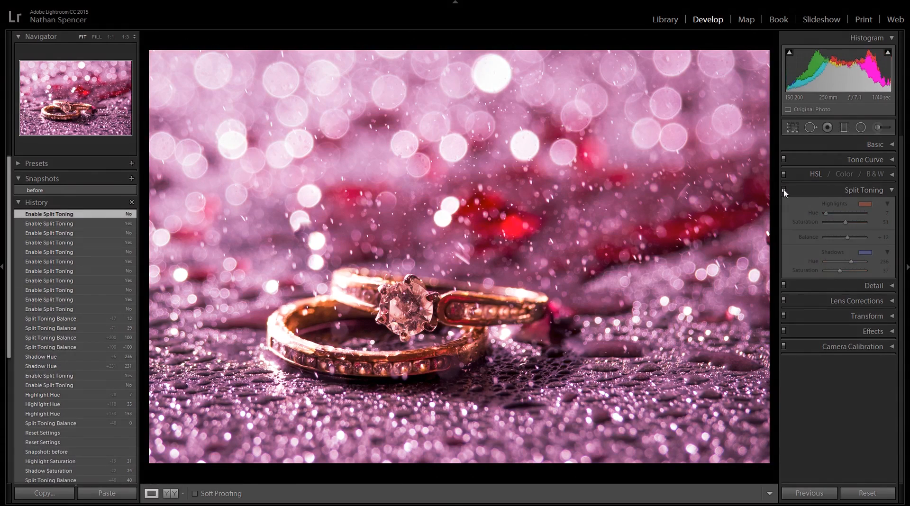
{"action": "left_click", "coordinate": [783, 190]}
{"action": "left_click", "coordinate": [783, 190]}
{"action": "left_click", "coordinate": [784, 190]}
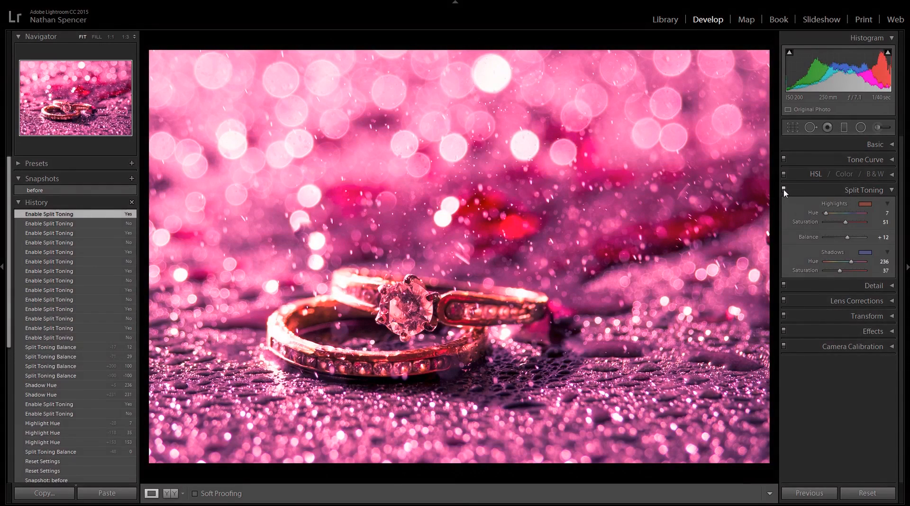
{"action": "left_click", "coordinate": [783, 189]}
{"action": "left_click", "coordinate": [783, 190]}
{"action": "left_click", "coordinate": [783, 190]}
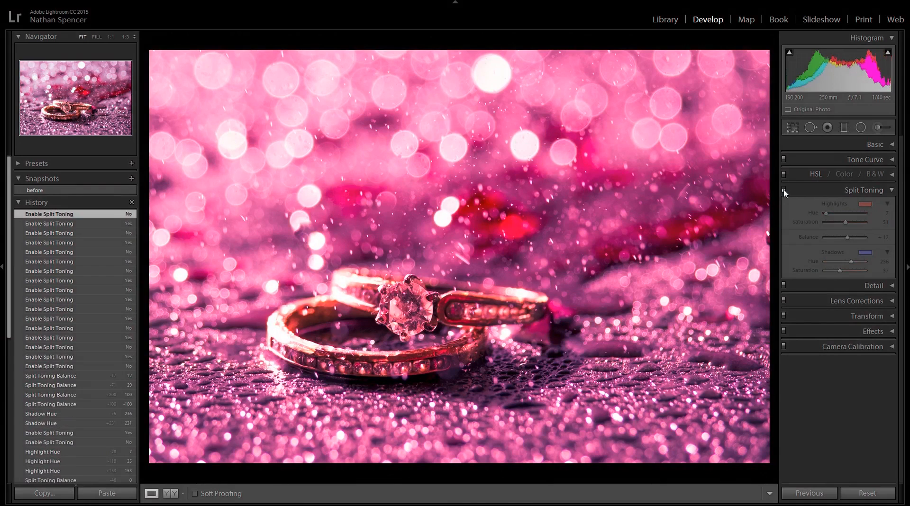
{"action": "left_click", "coordinate": [783, 190]}
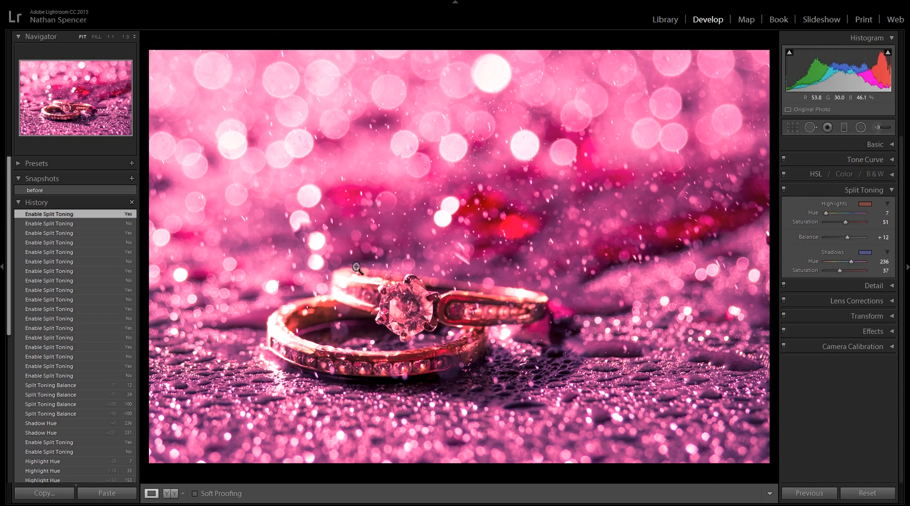
{"action": "left_click", "coordinate": [784, 191]}
{"action": "left_click", "coordinate": [783, 191]}
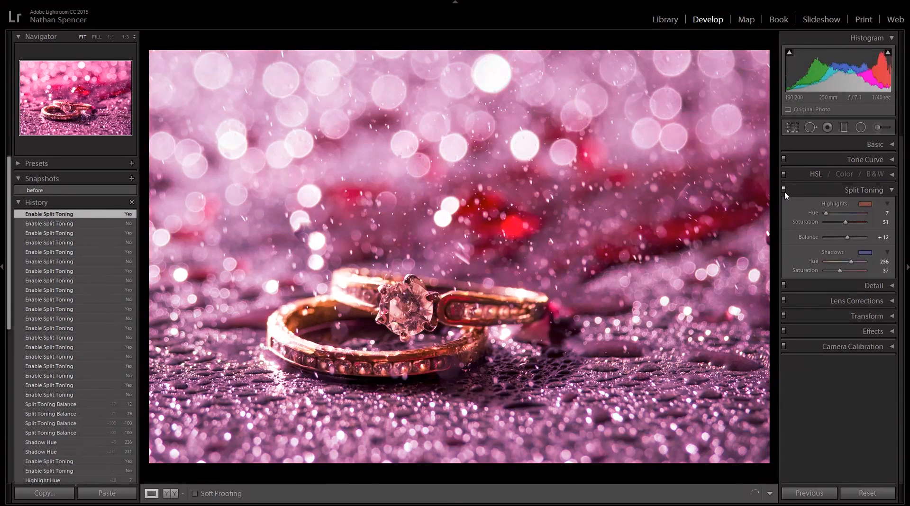